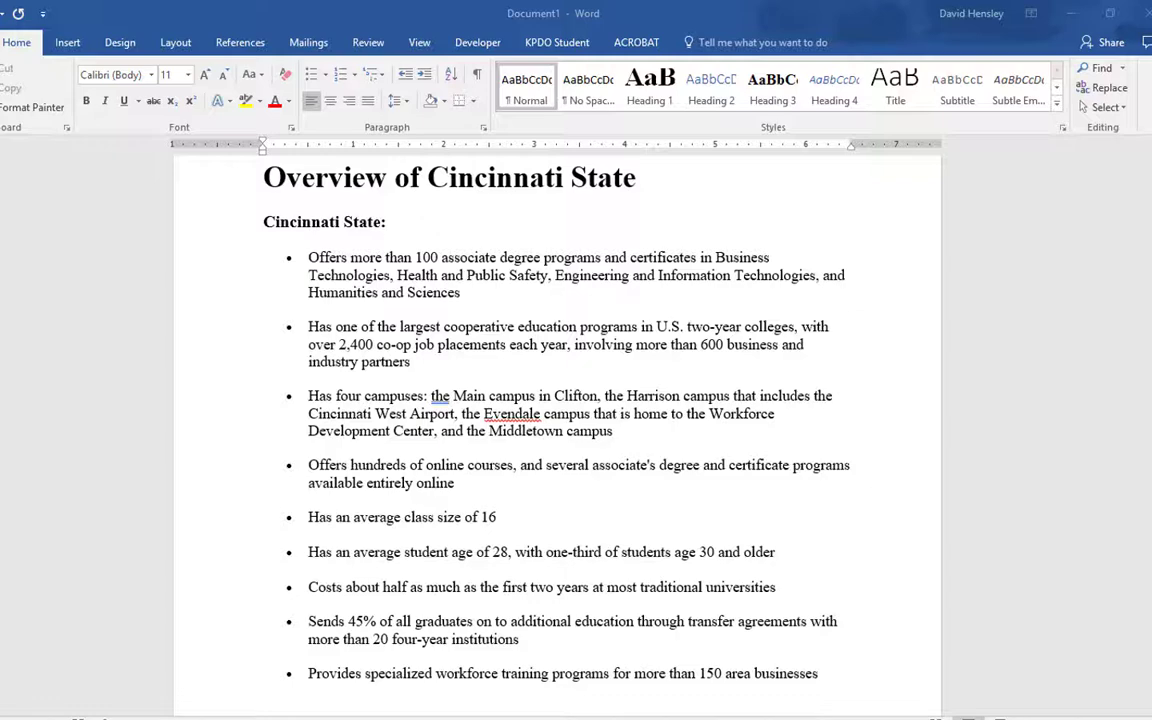
- Open the Insert ribbon to reach the online video options
key("alt+n")
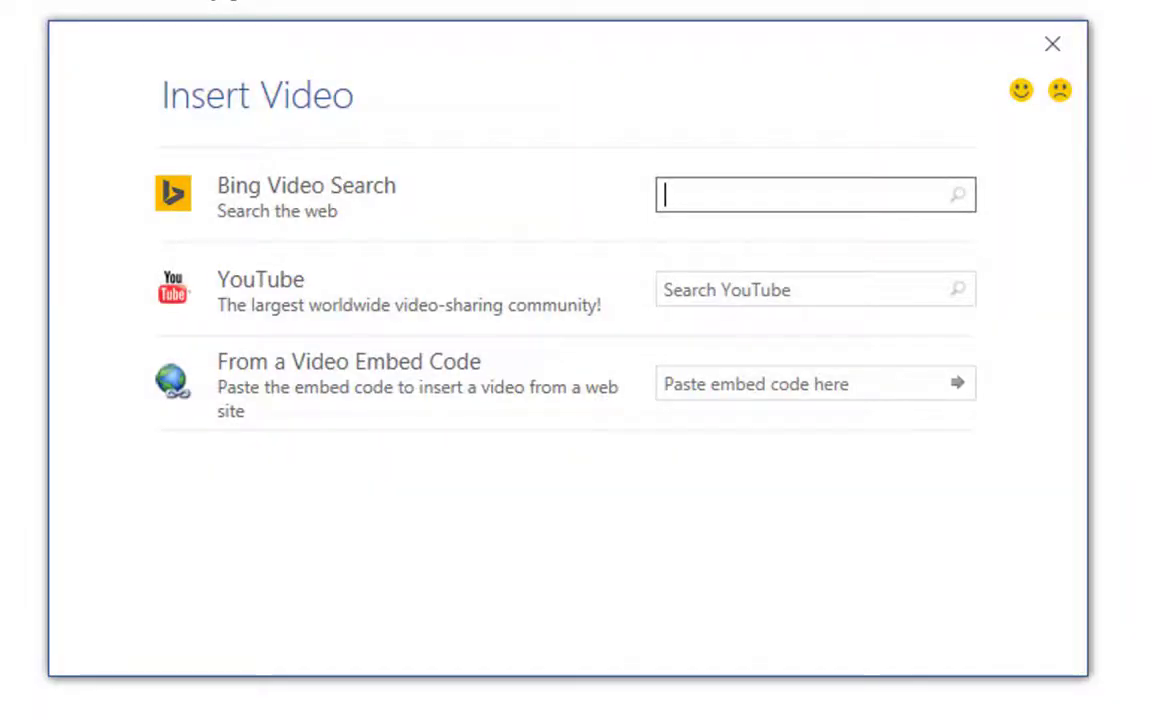
- Search YouTube for 'Cincinnati State' and choose the Welcome to Cincinnati State :30 video
left_click(700, 289)
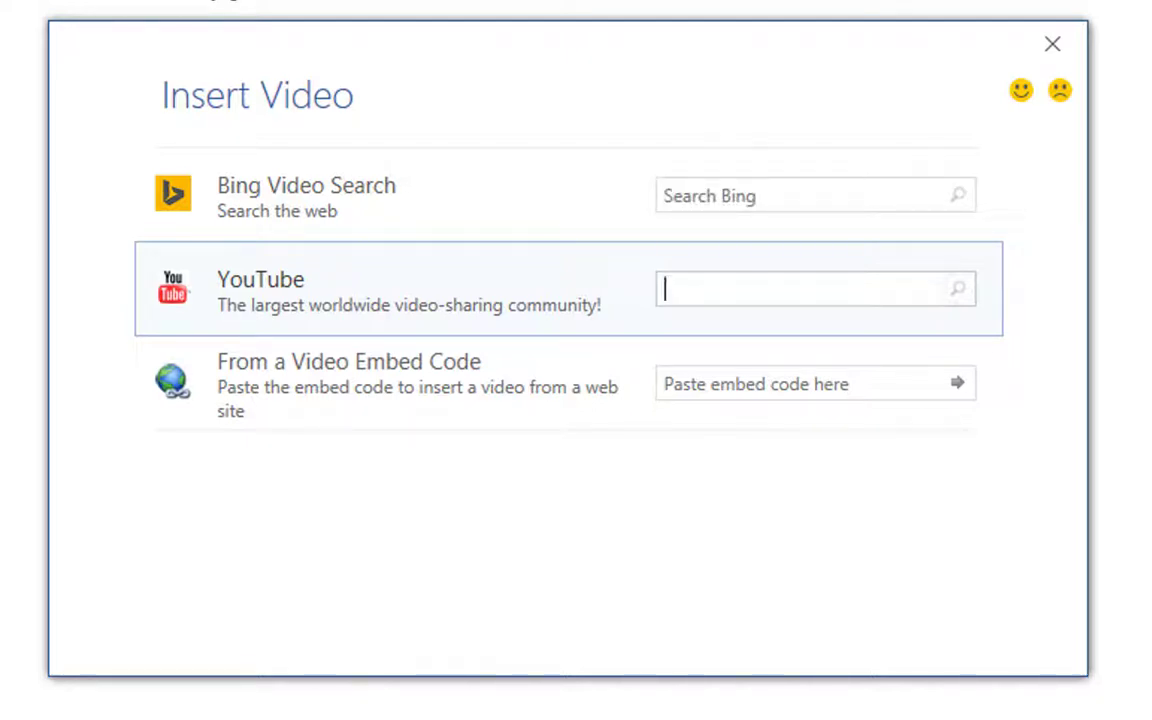
type("Cinci")
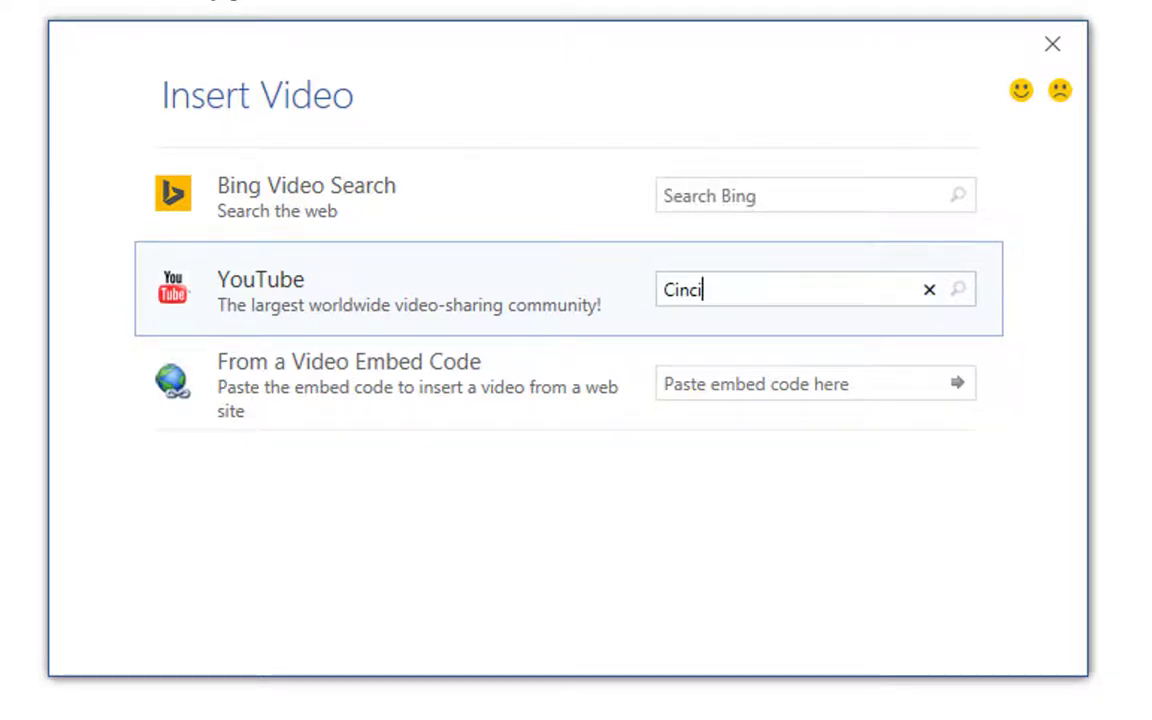
type("nnati State")
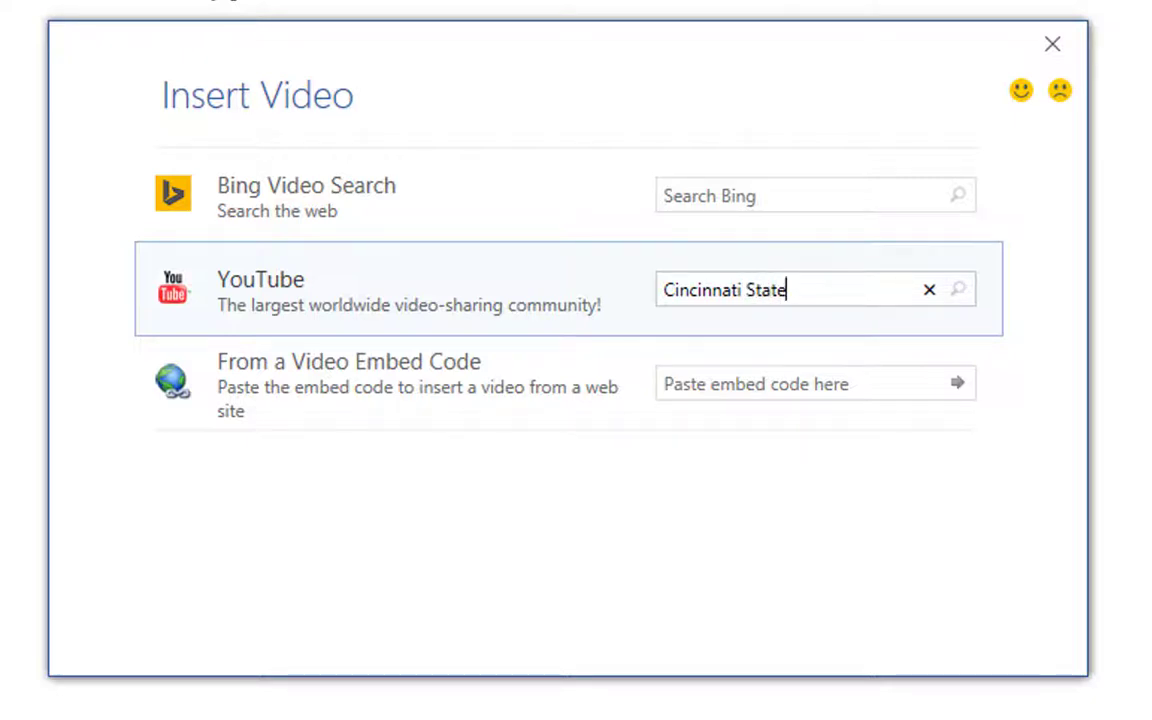
key("Return")
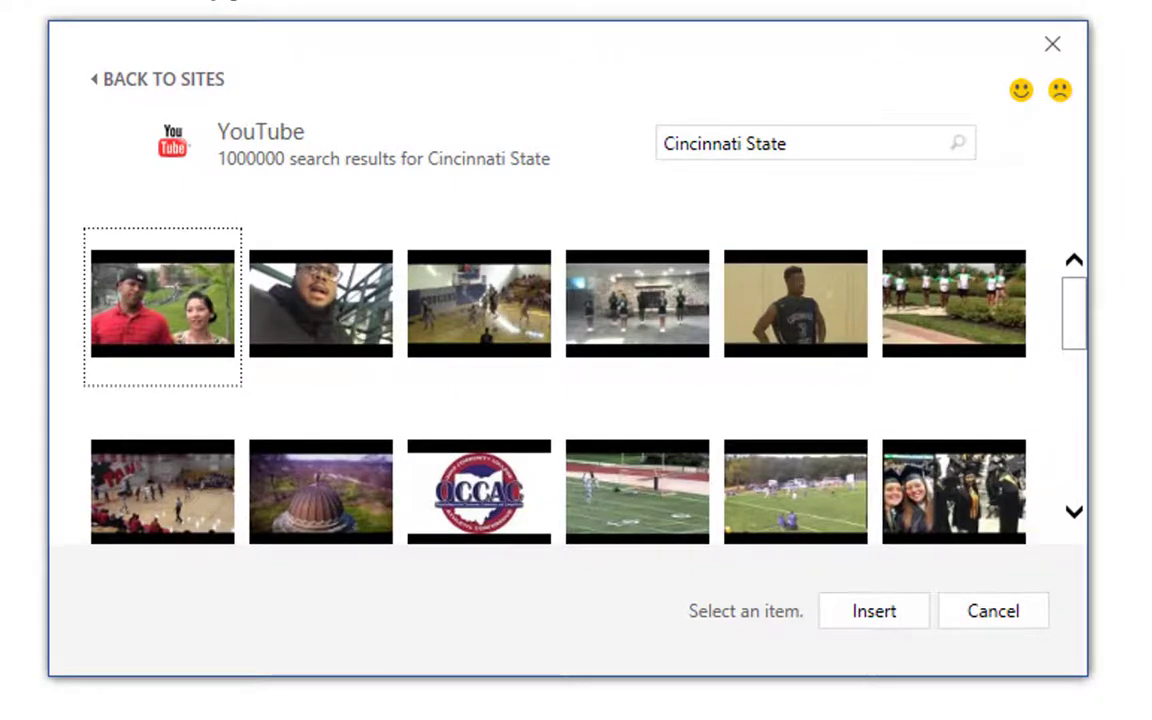
scroll(558, 390, "down", 3)
scroll(558, 390, "down", 4)
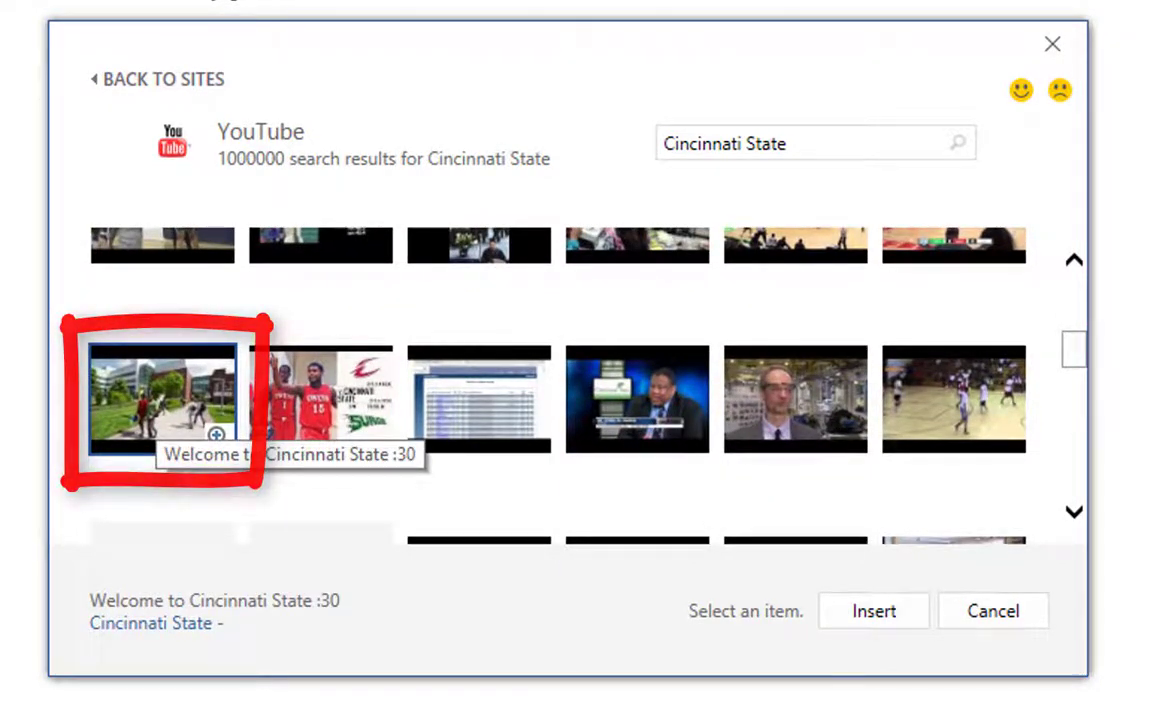
left_click(162, 415)
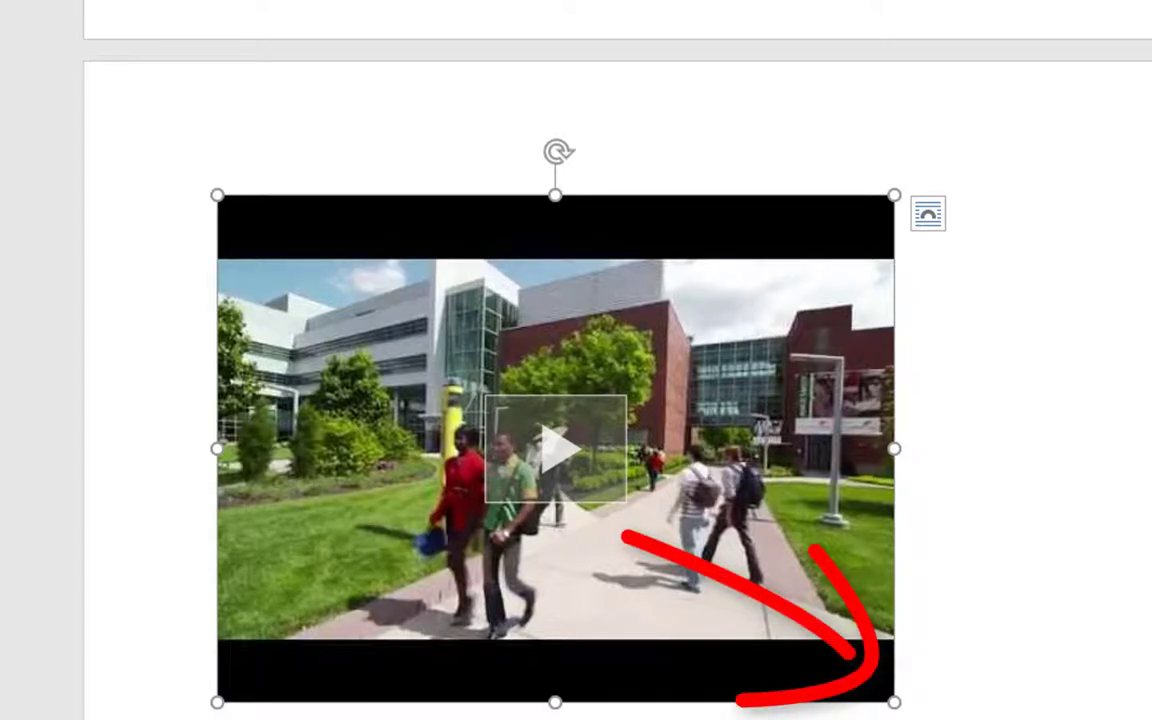
- Shrink the embedded campus video below the bullet list to a smaller size
left_click_drag(893, 702, 712, 566)
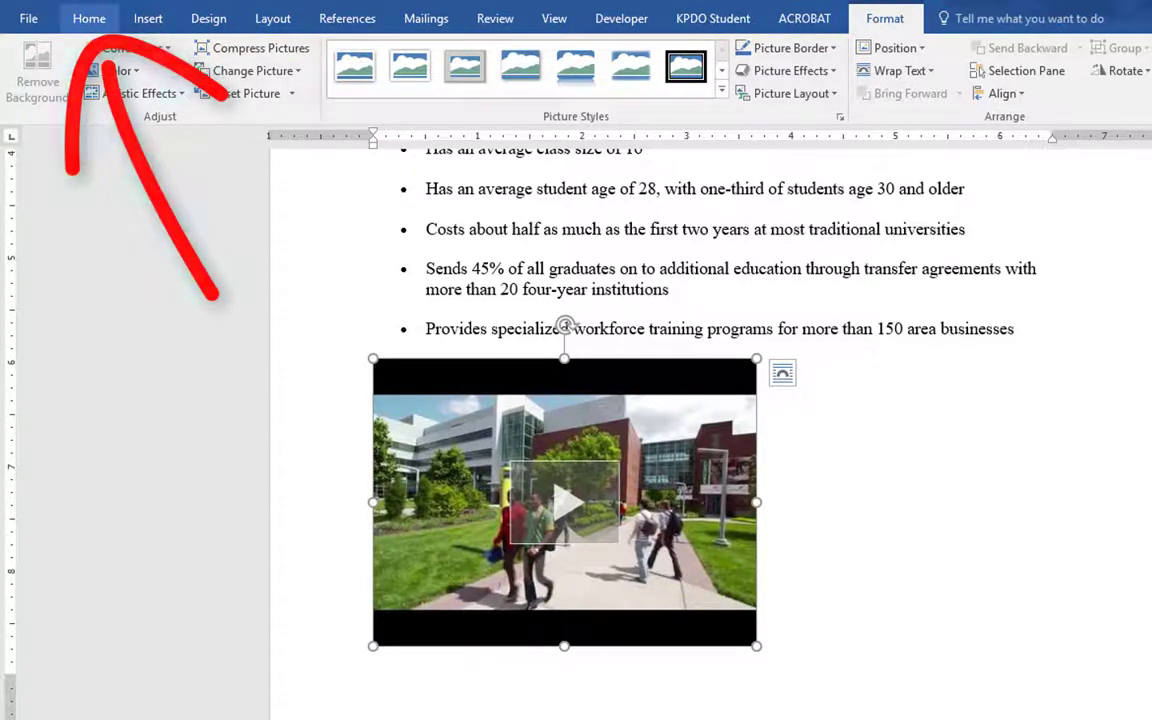
- Center the selected video with the Home tab's Center paragraph alignment
left_click(89, 18)
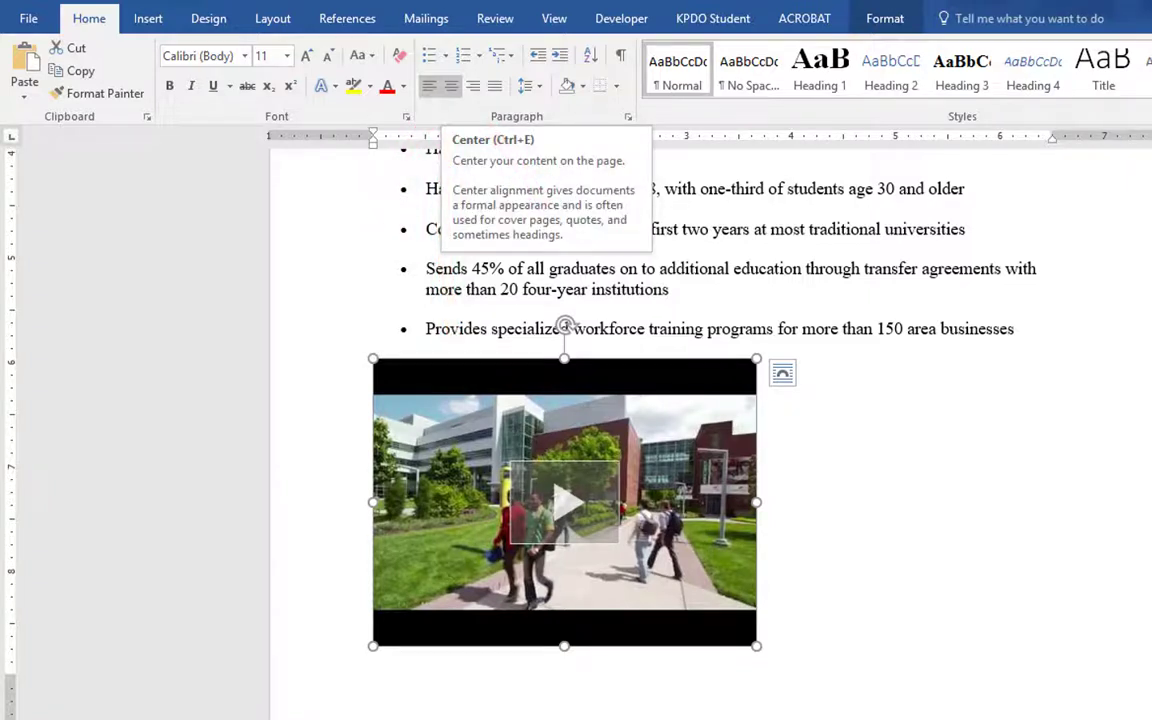
left_click(451, 86)
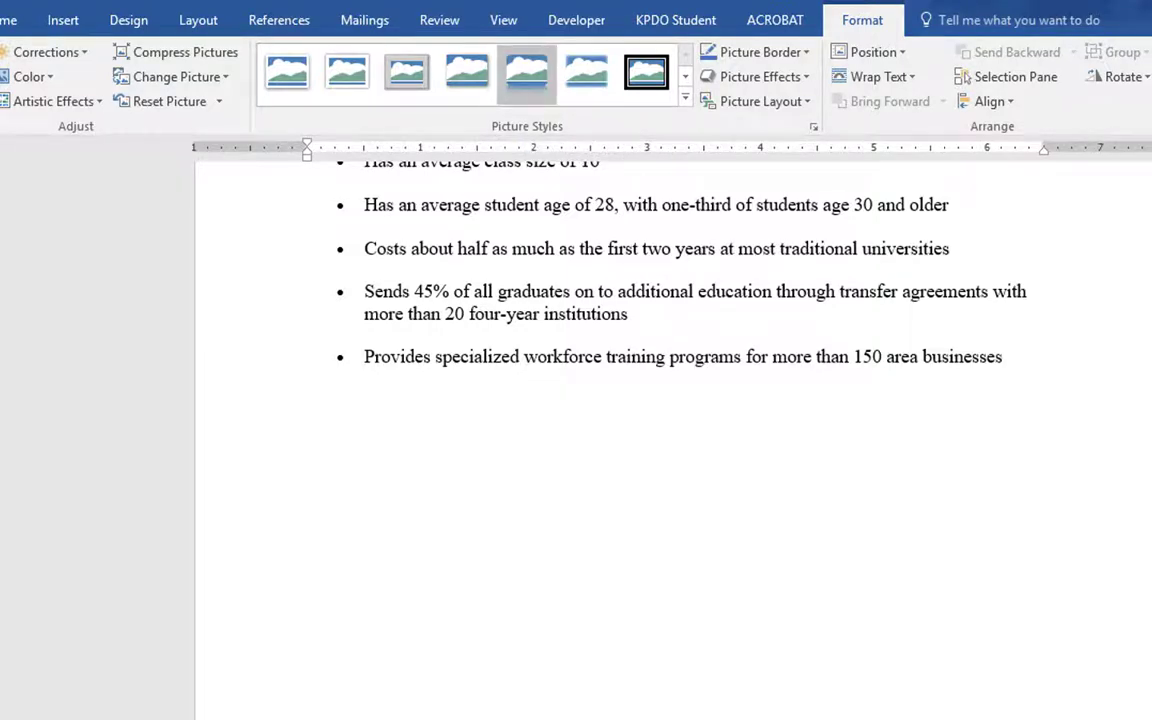
- Apply the Reflected Rounded Rectangle picture style to the video, then deselect it
scroll(670, 440, "down", 10)
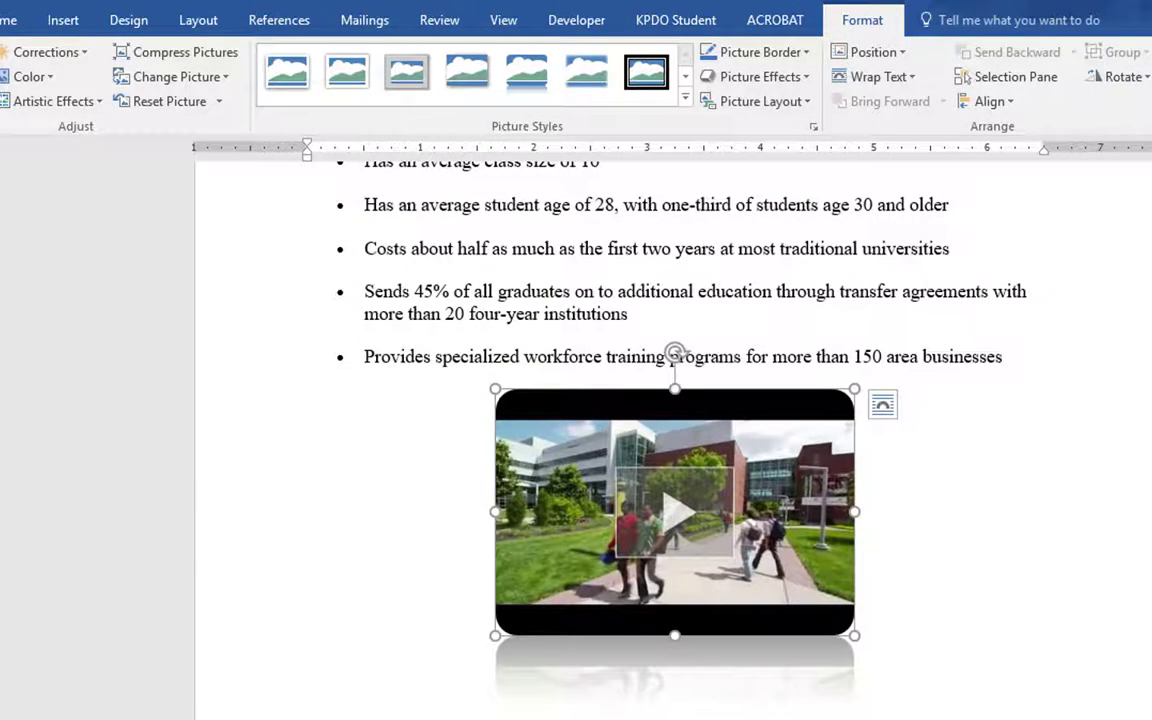
left_click(857, 700)
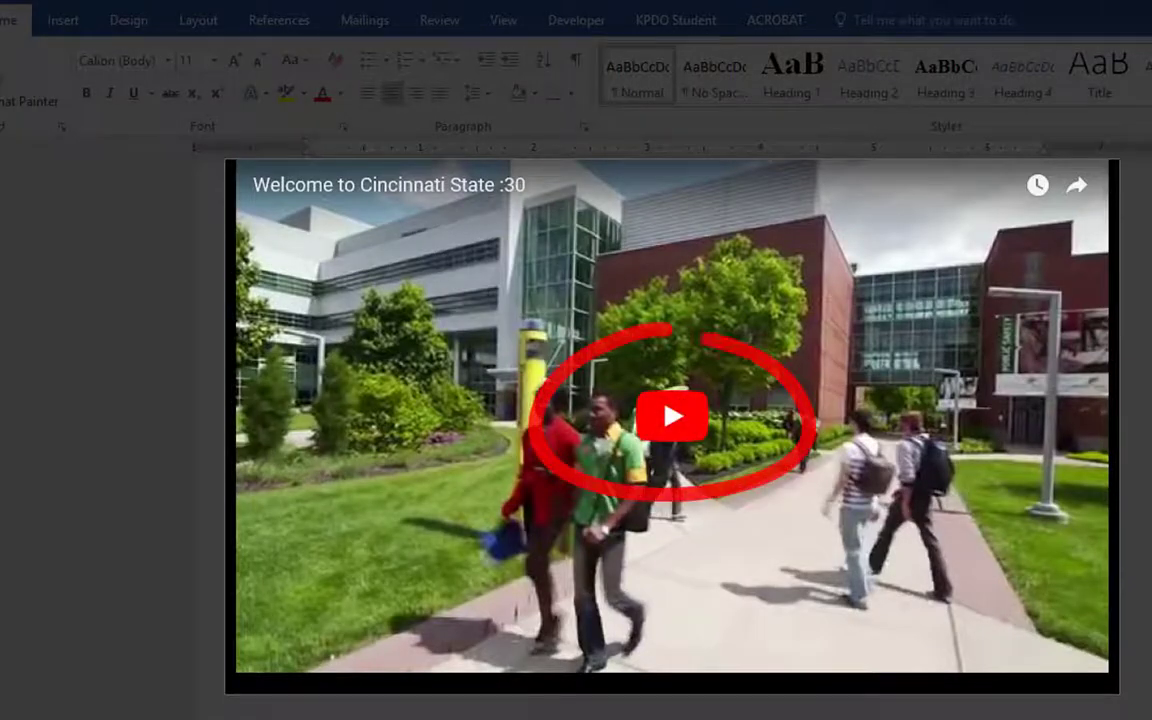
left_click(671, 414)
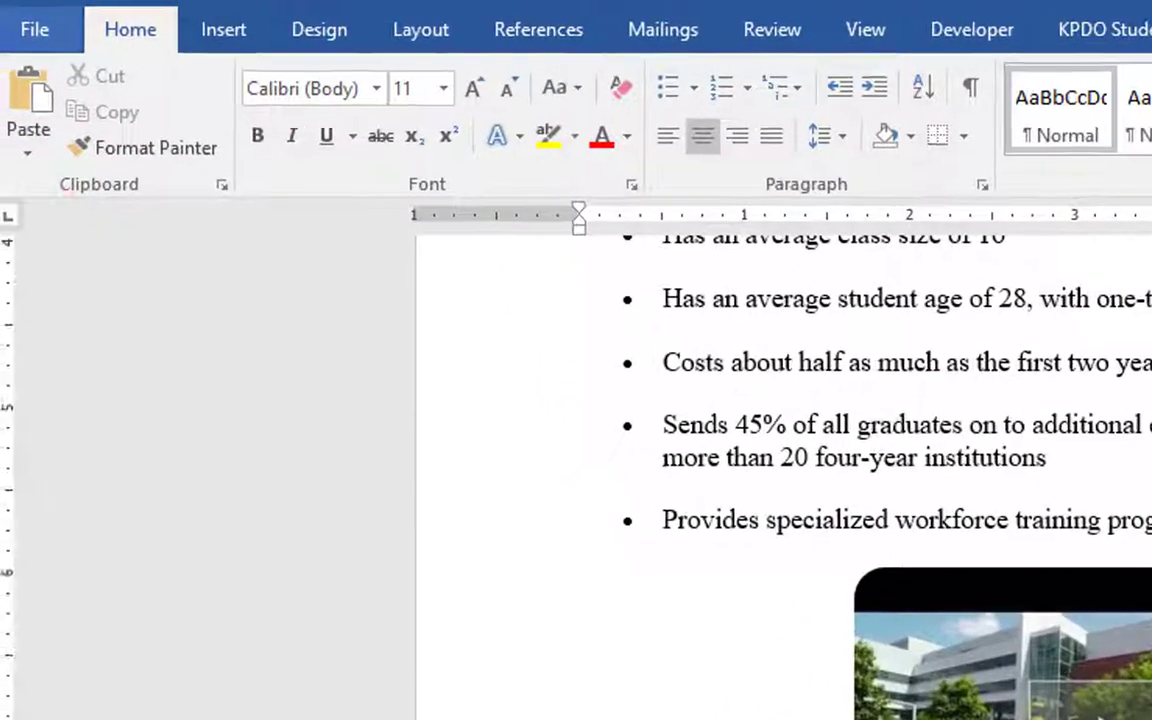
- Save as PDF (*.pdf) to Downloads\Example, then open Overview of Cincinnati State.pdf
key("alt+f")
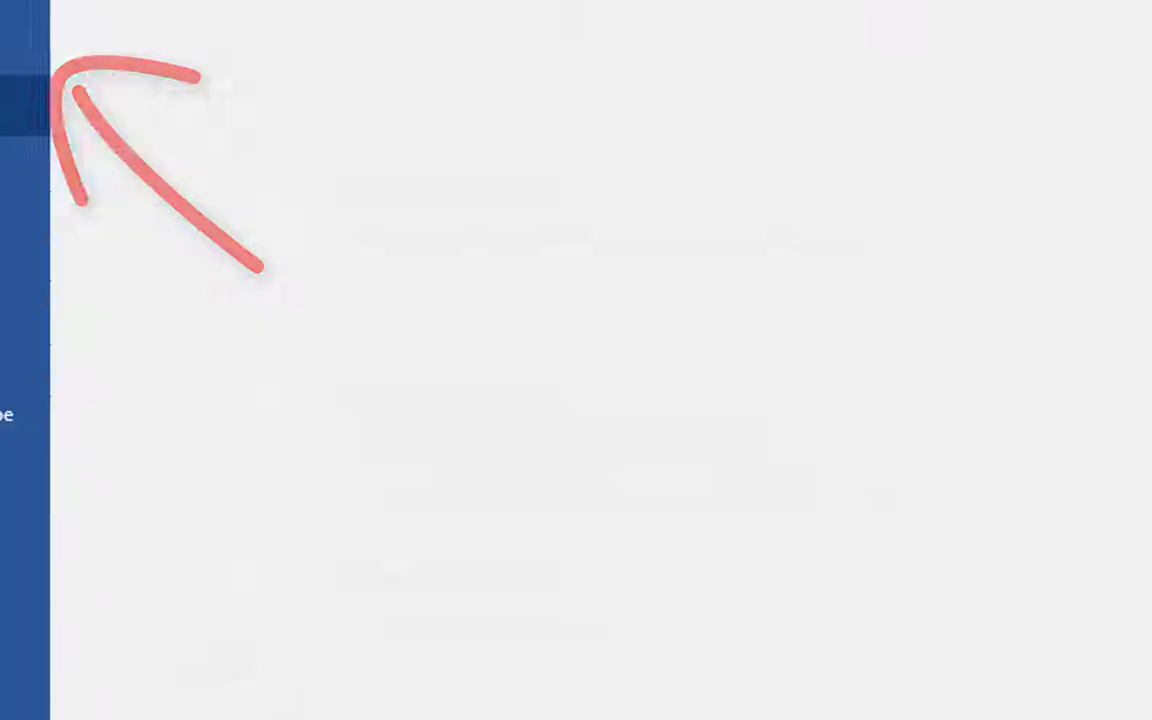
key("a")
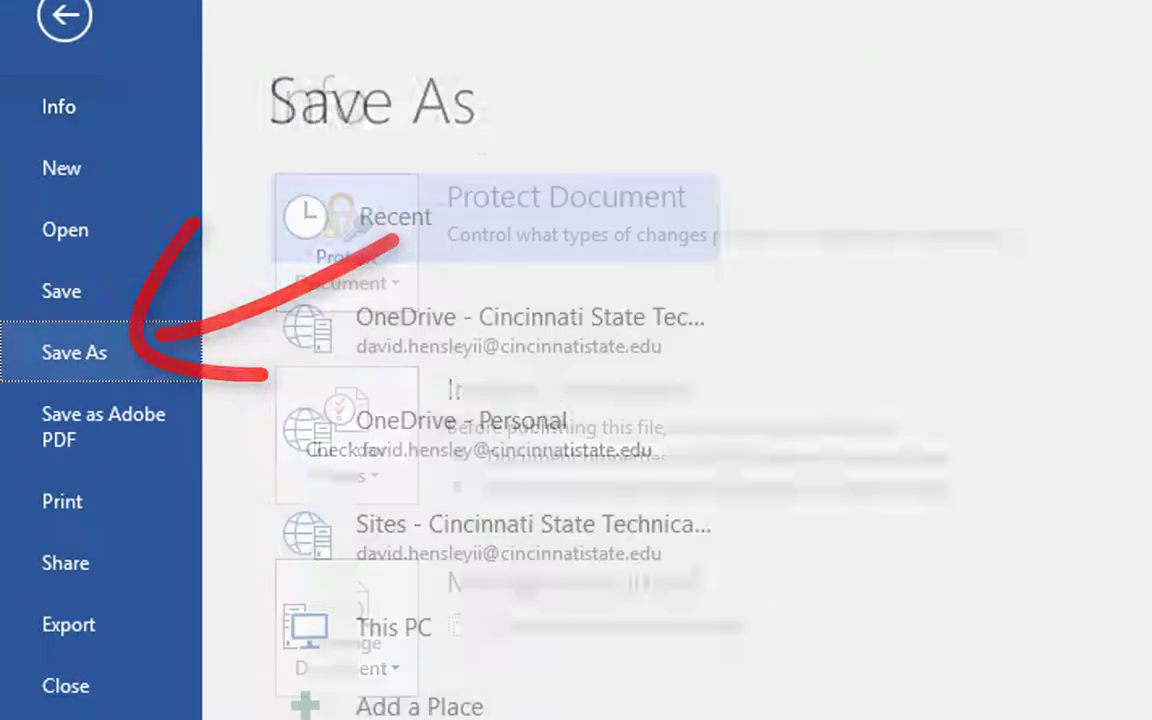
key("F12")
key("Tab")
key("alt+Down")
key("Down")
key("Down")
key("Down")
key("Down")
key("Down")
key("Down")
key("Down")
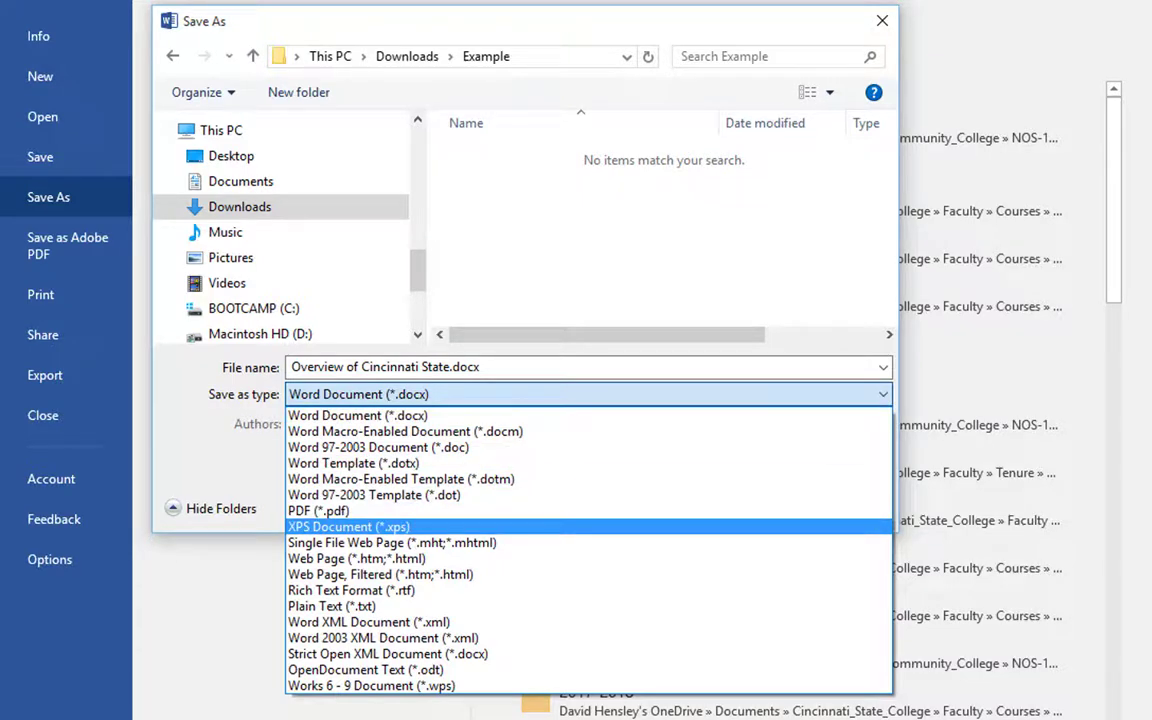
key("Up")
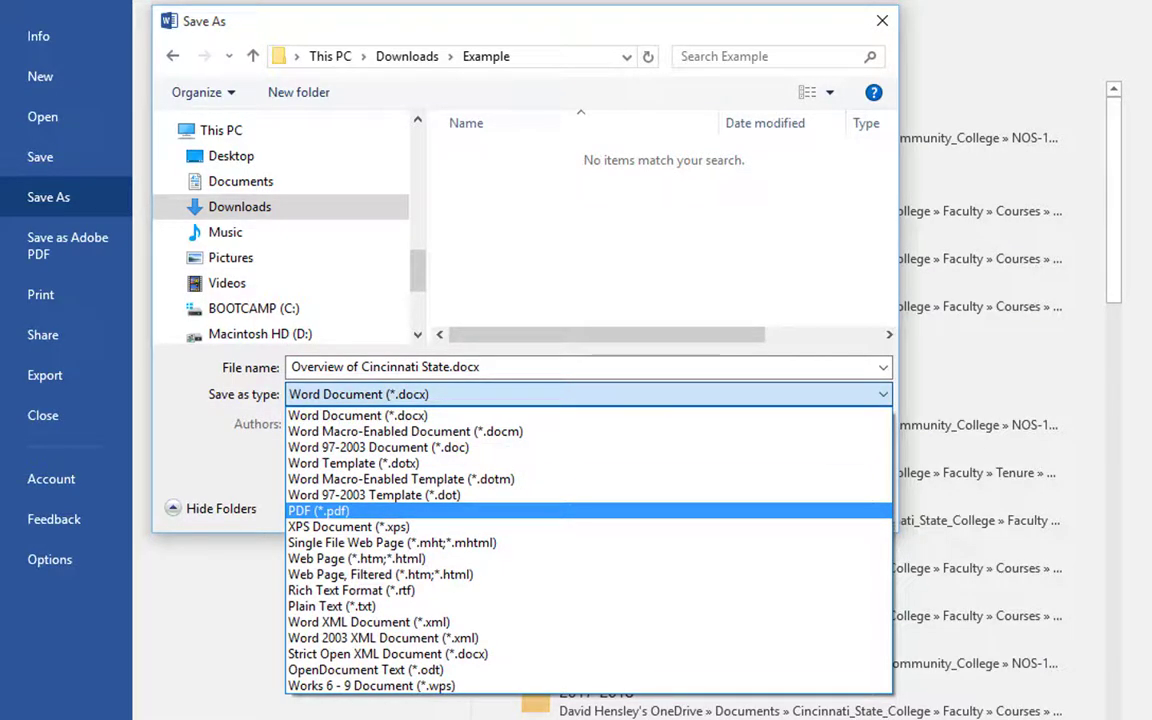
key("Return")
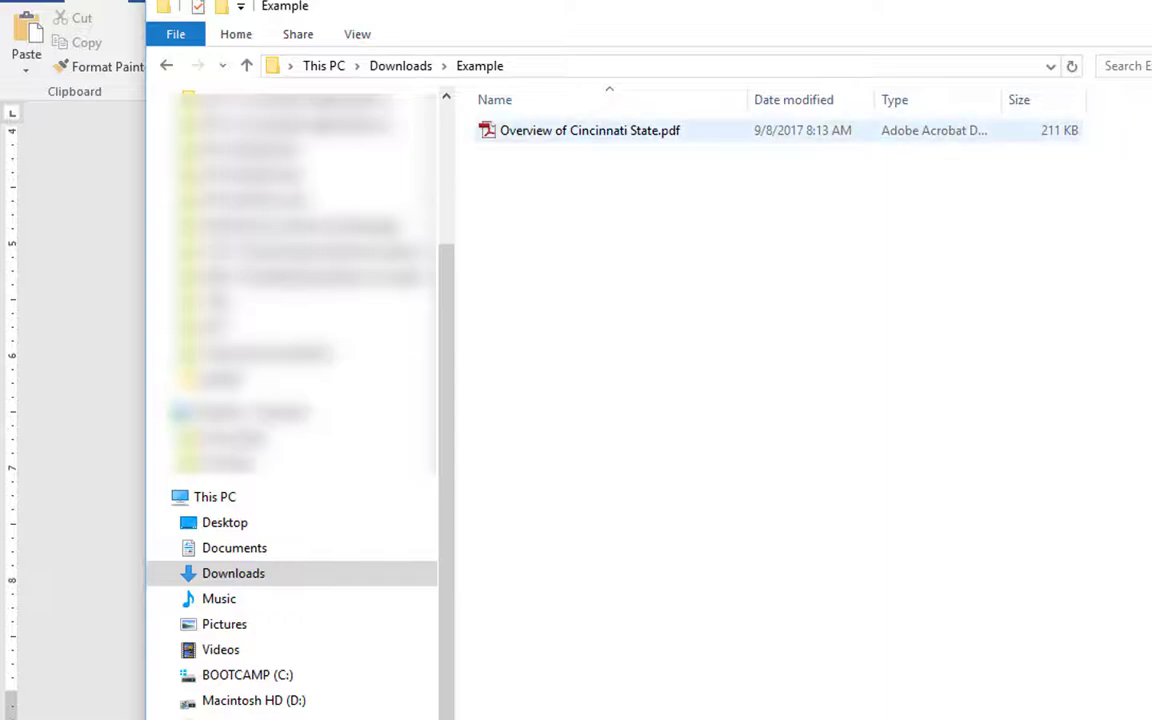
left_click(589, 130)
key("Return")
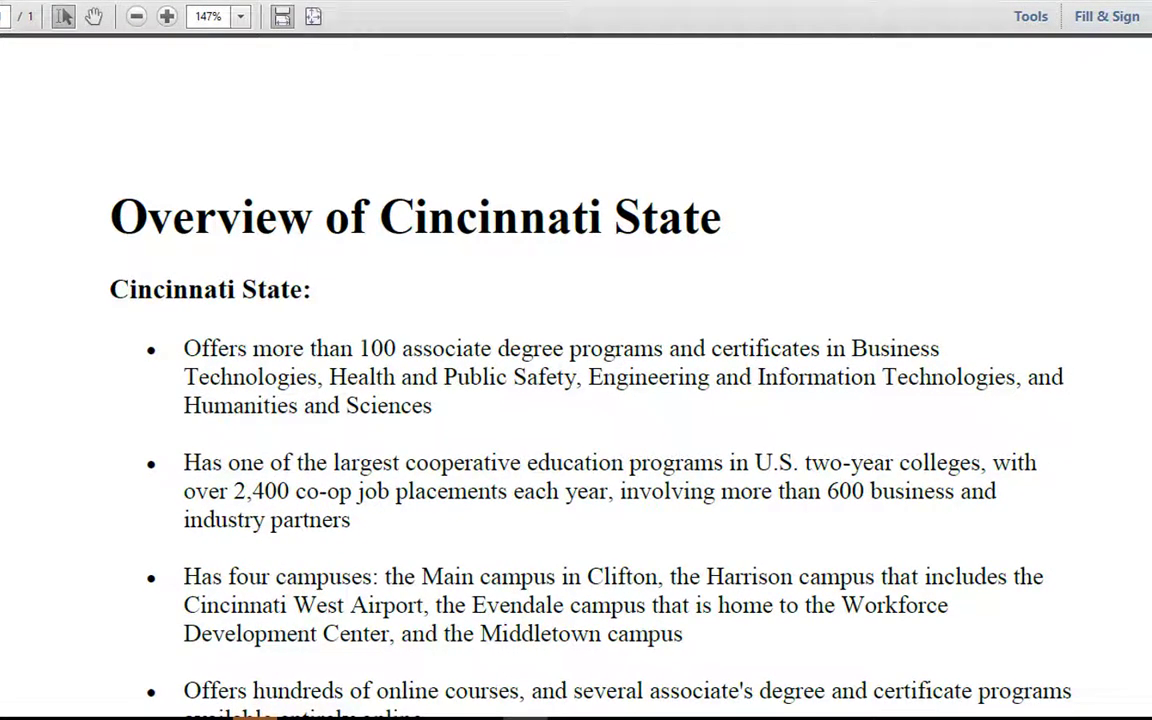
- Scroll the PDF down past the bullet list to the reflected campus video image
scroll(518, 337, "down", 5)
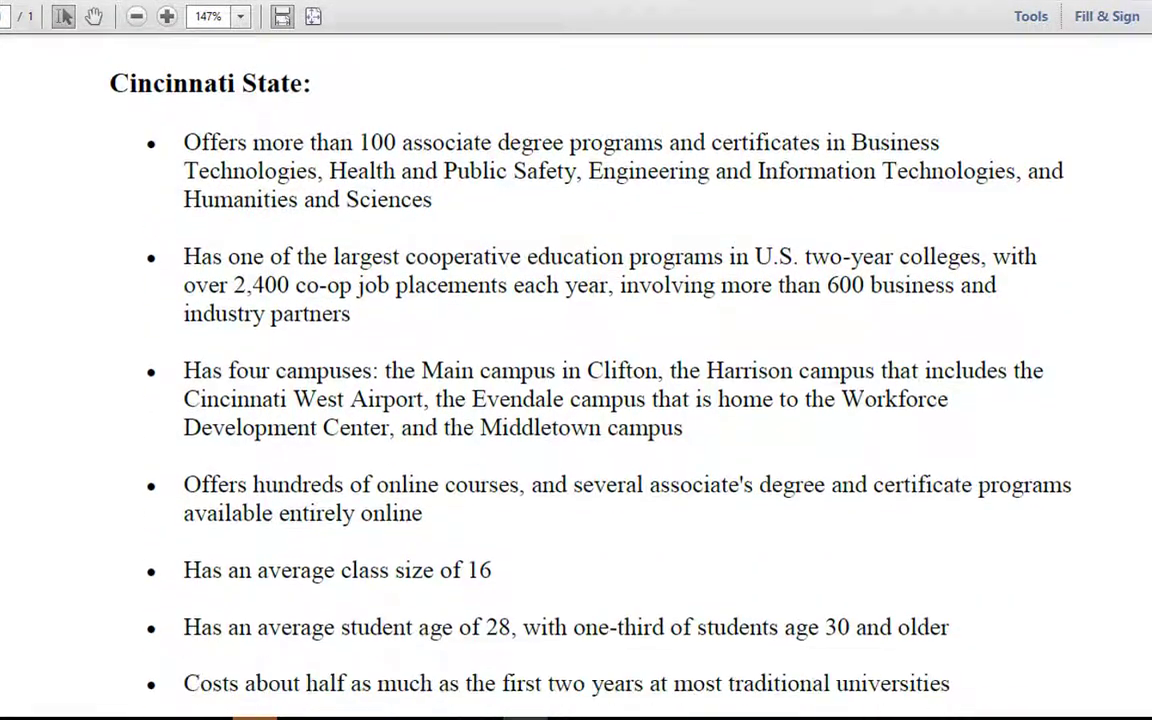
scroll(576, 360, "down", 5)
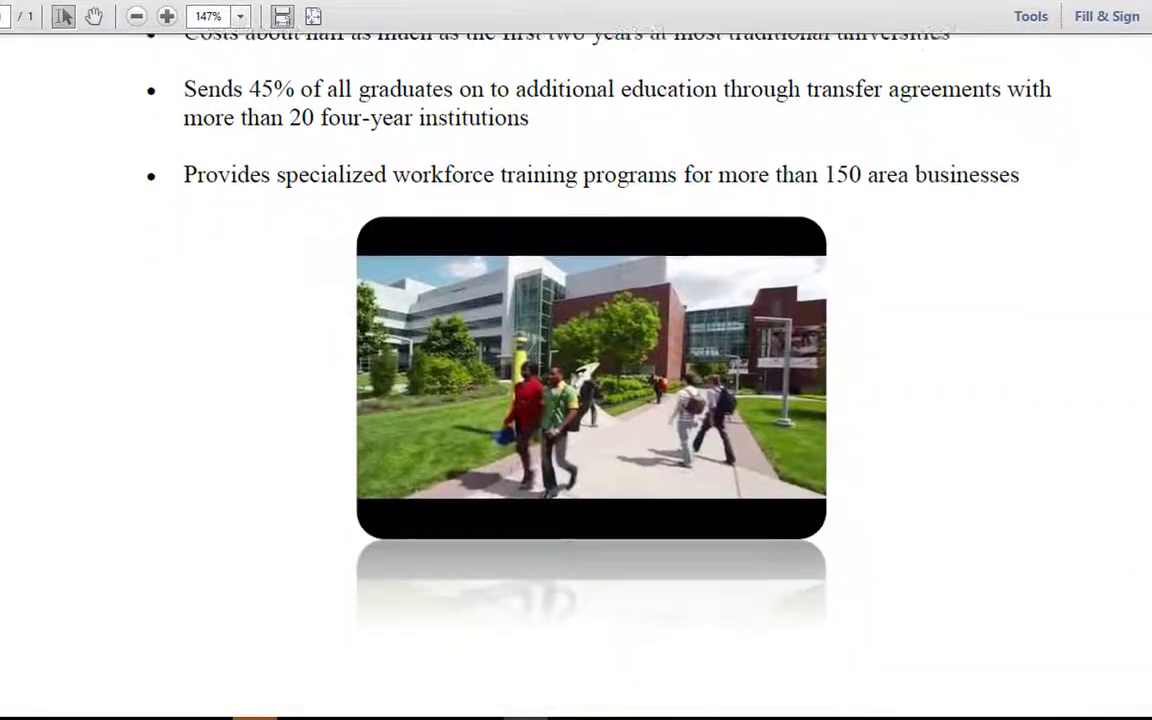